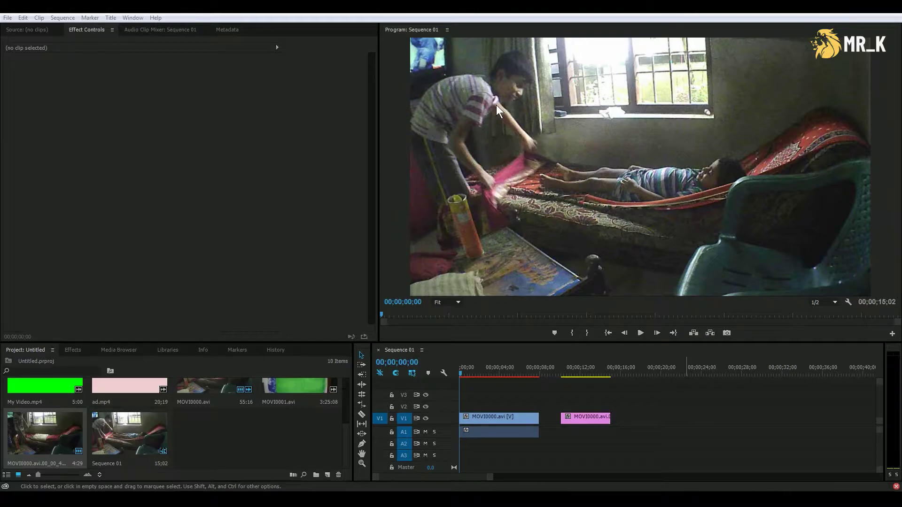
- Preview the MOVI0000.avi footage and the separate still image clip in the sequence
{"action": "mouse_move", "coordinate": [459, 373]}
{"action": "left_mouse_down"}
{"action": "mouse_move", "coordinate": [526, 371]}
{"action": "mouse_move", "coordinate": [474, 374]}
{"action": "left_mouse_up"}
{"action": "key", "text": "space"}
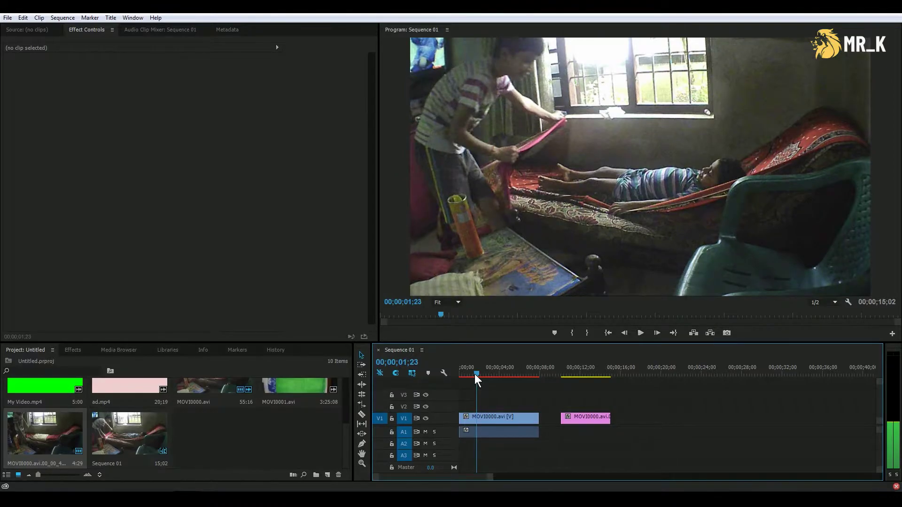
{"action": "left_click_drag", "start_coordinate": [491, 374], "coordinate": [446, 374]}
{"action": "left_click_drag", "start_coordinate": [587, 374], "coordinate": [571, 373]}
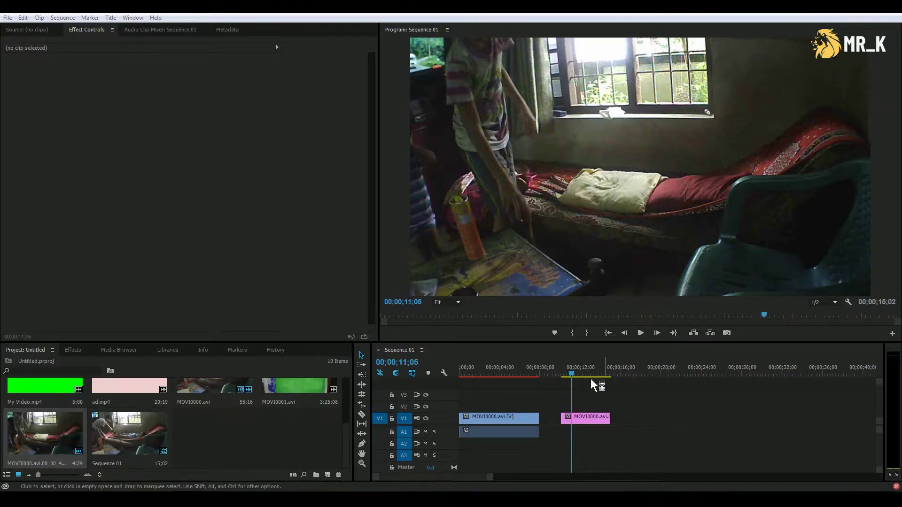
- Move the still image clip to track V2 directly above the MOVI0000.avi clip, filling the clip's full length
{"action": "left_click_drag", "start_coordinate": [582, 412], "coordinate": [539, 411]}
{"action": "left_click", "coordinate": [495, 374]}
{"action": "left_click", "coordinate": [484, 373]}
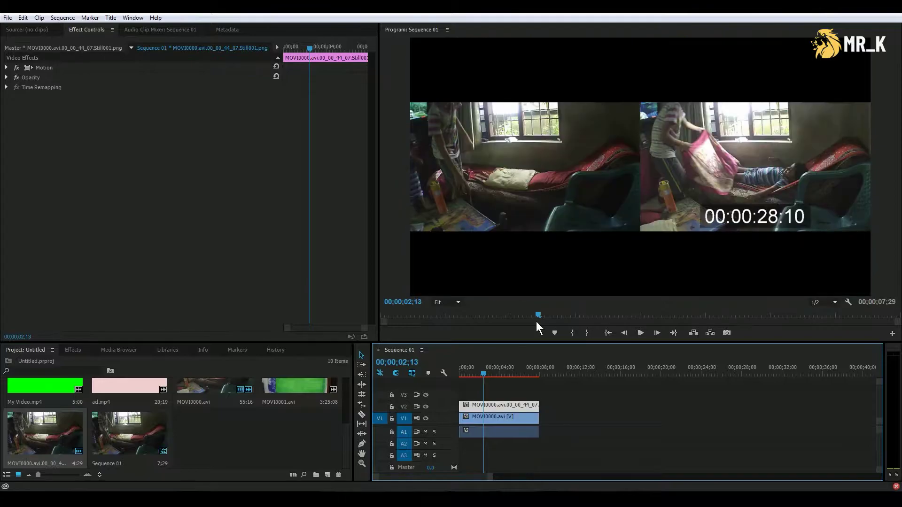
{"action": "left_click", "coordinate": [631, 413]}
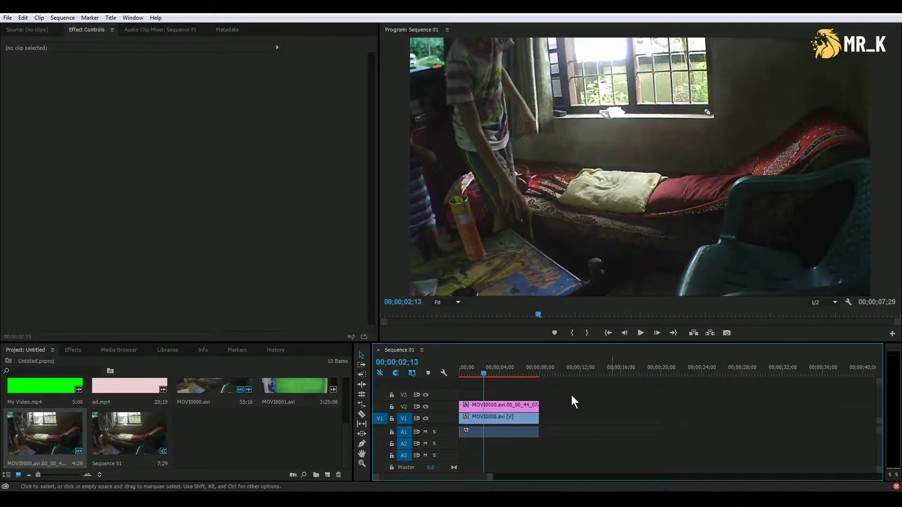
- At the sequence's start, draw a closed free-form opacity mask on the still clip around the empty bed where the boy lies
{"action": "left_click_drag", "start_coordinate": [480, 373], "coordinate": [460, 373]}
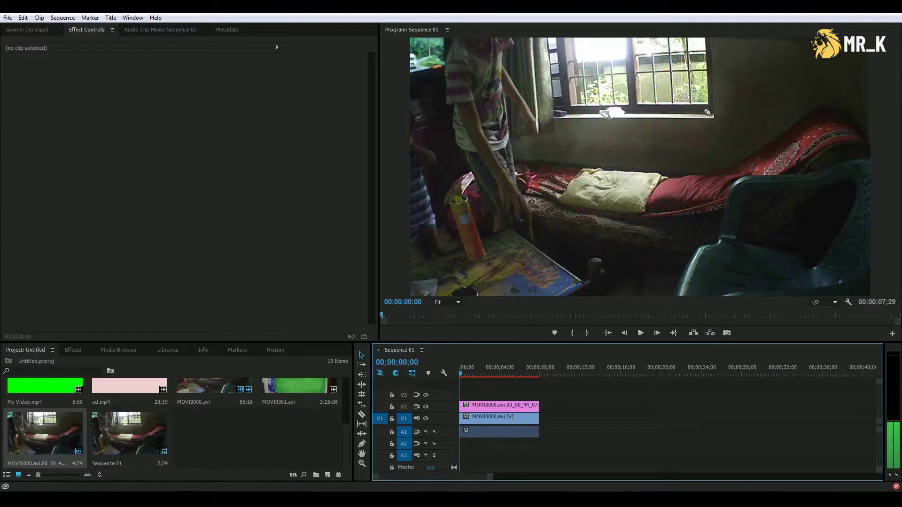
{"action": "left_click", "coordinate": [508, 406]}
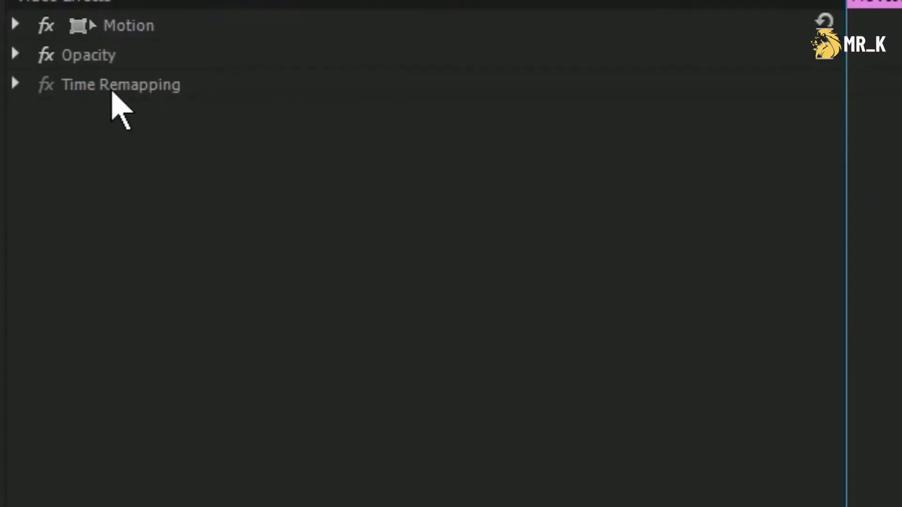
{"action": "left_click", "coordinate": [16, 54]}
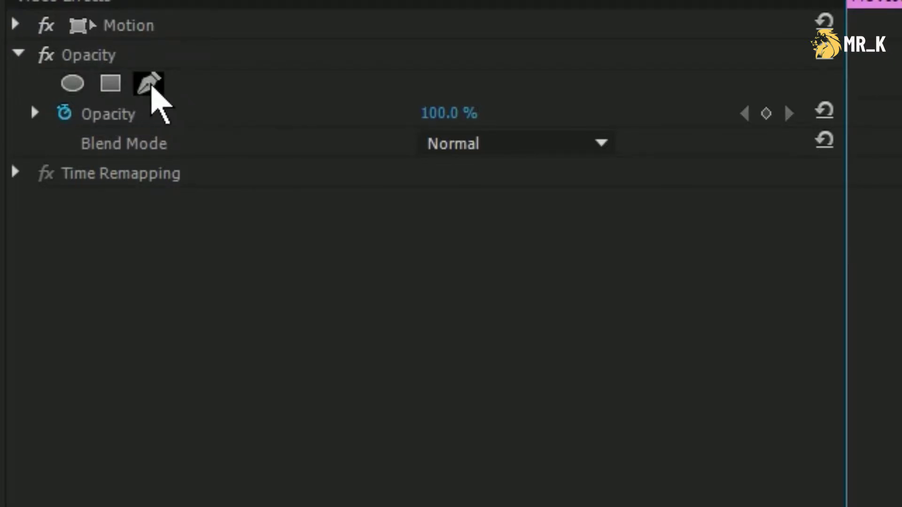
{"action": "left_click", "coordinate": [149, 85]}
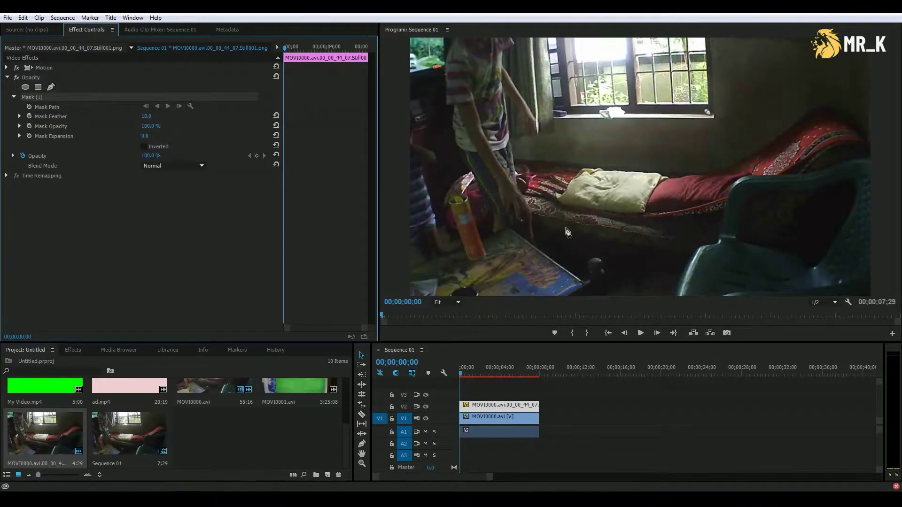
{"action": "left_click", "coordinate": [541, 222]}
{"action": "left_click", "coordinate": [548, 239]}
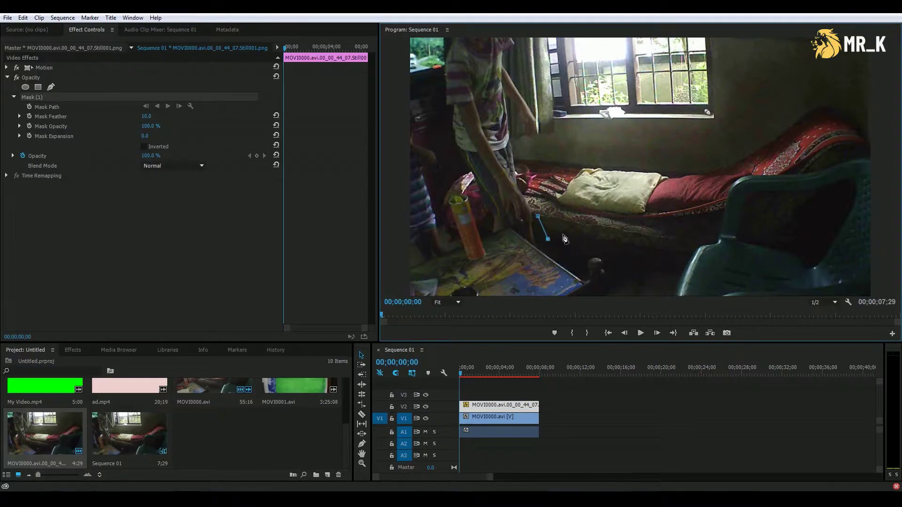
{"action": "left_click_drag", "start_coordinate": [548, 239], "coordinate": [563, 230]}
{"action": "left_click", "coordinate": [602, 236]}
{"action": "left_click", "coordinate": [658, 243]}
{"action": "left_click", "coordinate": [717, 239]}
{"action": "left_click", "coordinate": [755, 199]}
{"action": "left_click", "coordinate": [777, 161]}
{"action": "left_click", "coordinate": [751, 130]}
{"action": "left_click", "coordinate": [700, 125]}
{"action": "left_click", "coordinate": [642, 123]}
{"action": "left_click", "coordinate": [576, 137]}
{"action": "left_click", "coordinate": [561, 154]}
{"action": "left_click", "coordinate": [548, 180]}
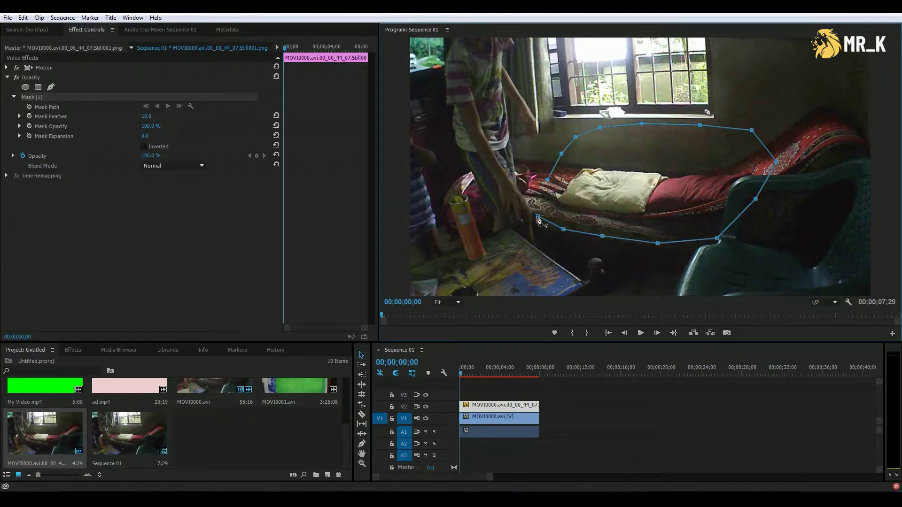
{"action": "left_click", "coordinate": [538, 216]}
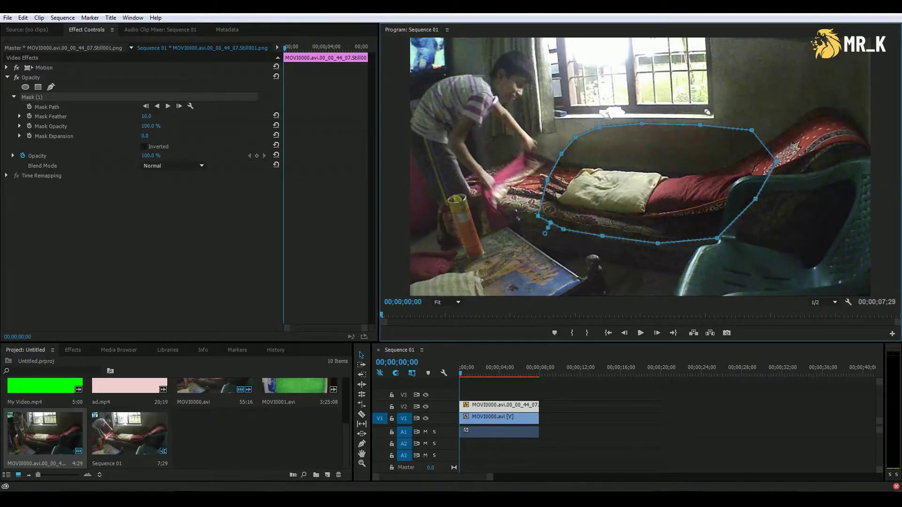
{"action": "left_click", "coordinate": [598, 420]}
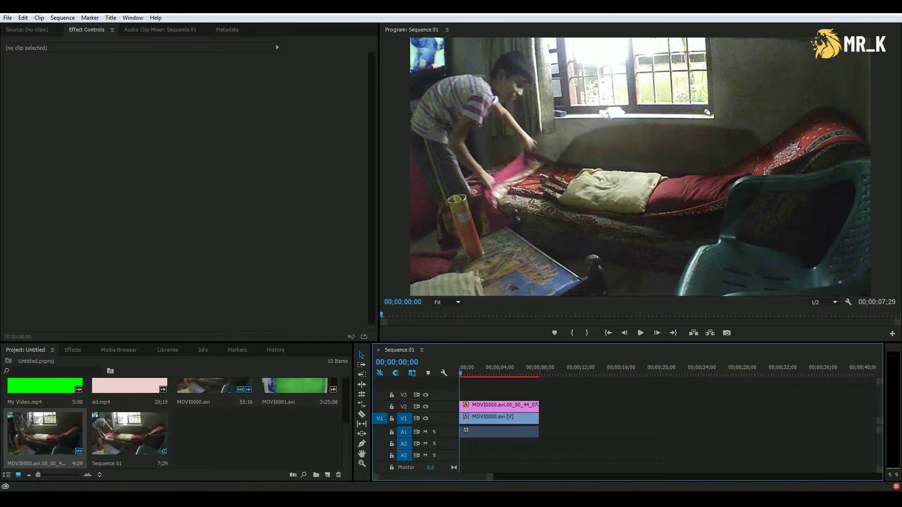
- Widen the still clip's opacity mask by pulling its upper-left point outward toward the standing boy, and check the composite
{"action": "left_click", "coordinate": [510, 403]}
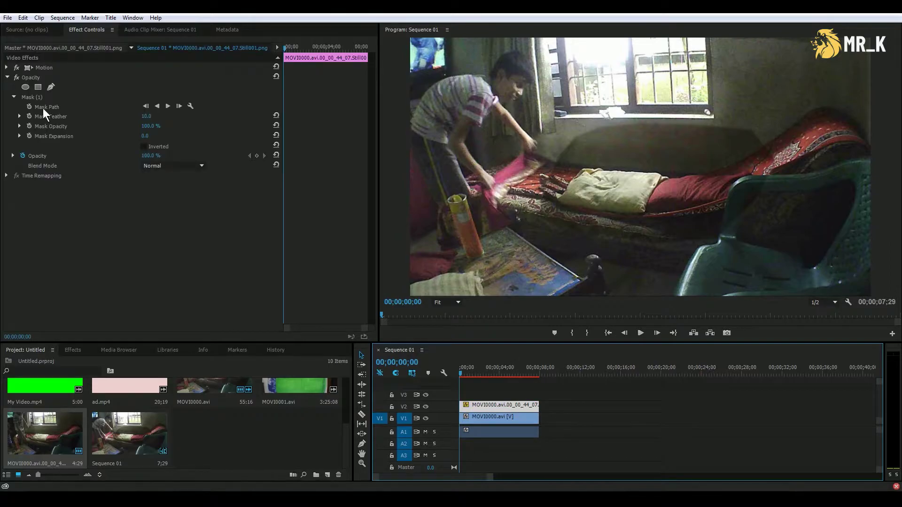
{"action": "left_click", "coordinate": [159, 97]}
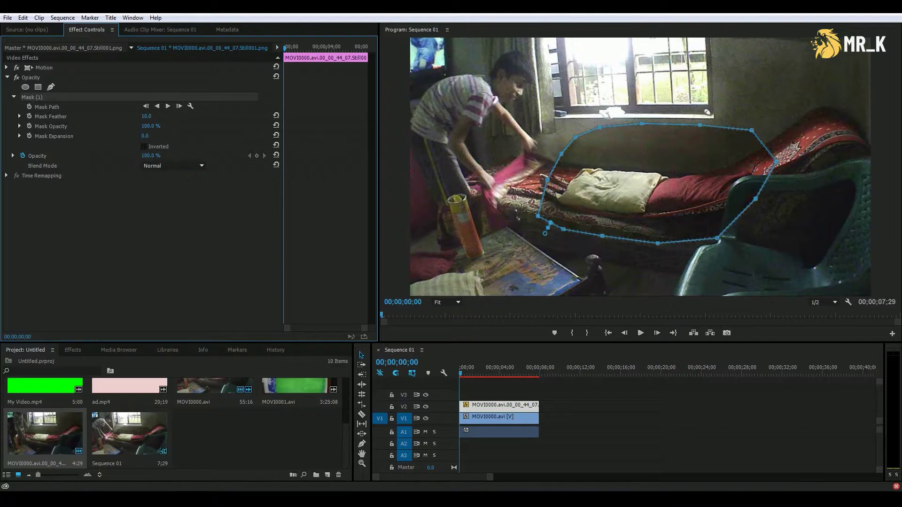
{"action": "left_click_drag", "start_coordinate": [547, 182], "coordinate": [534, 179]}
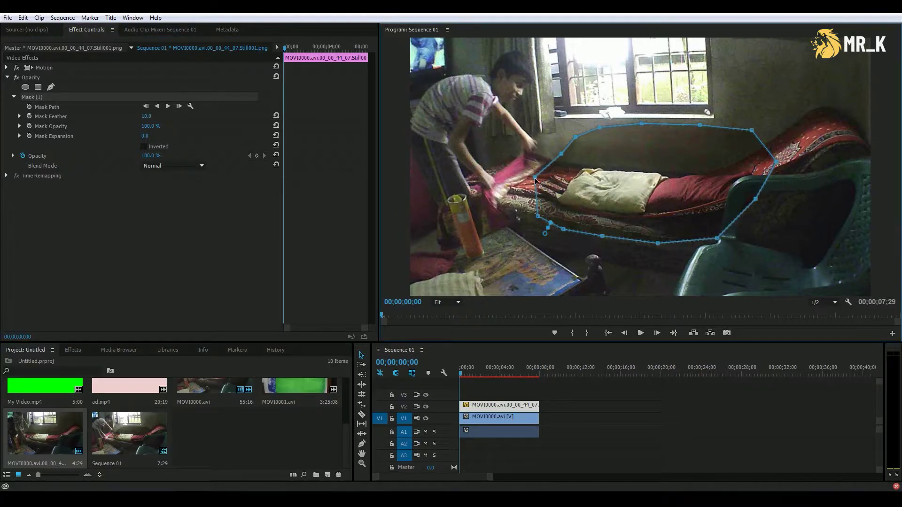
{"action": "left_click", "coordinate": [595, 403]}
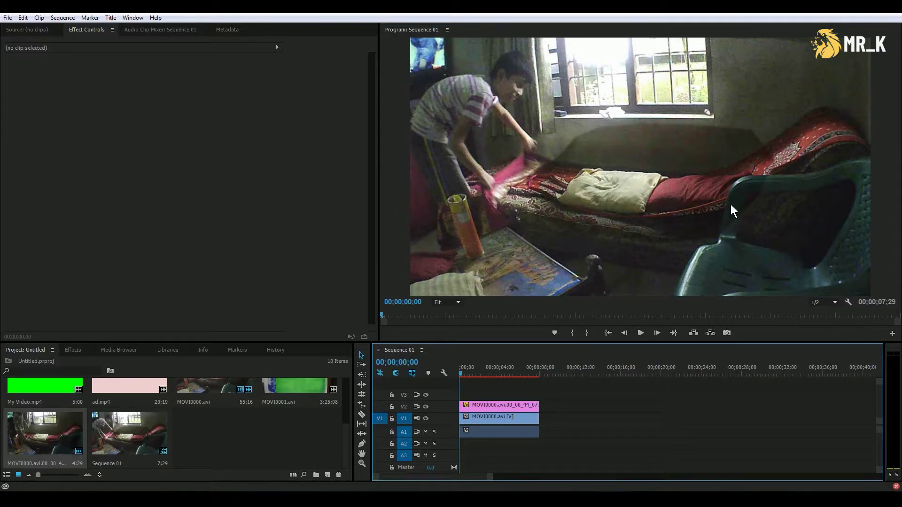
{"action": "left_click", "coordinate": [481, 374]}
{"action": "left_click_drag", "start_coordinate": [483, 374], "coordinate": [448, 374]}
- Find the Lumetri Color effect and apply it to the still clip on V2
{"action": "left_click", "coordinate": [497, 404]}
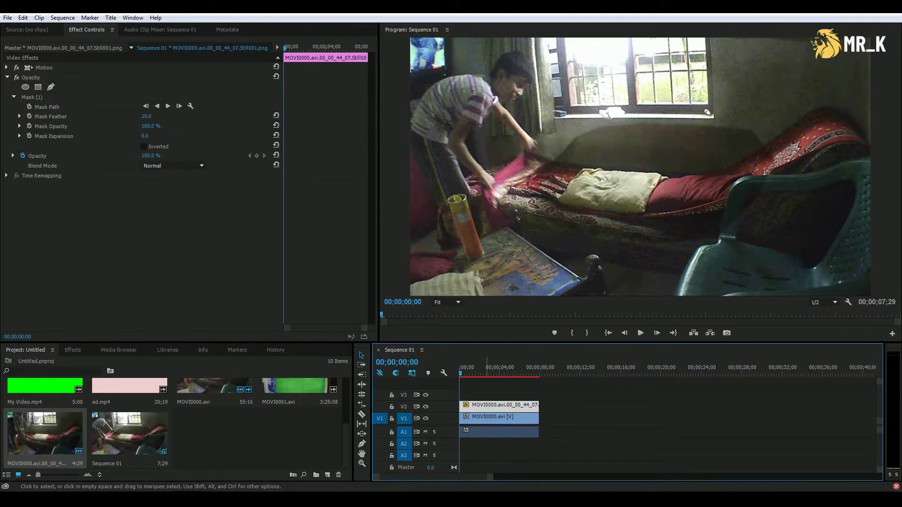
{"action": "left_click", "coordinate": [73, 351]}
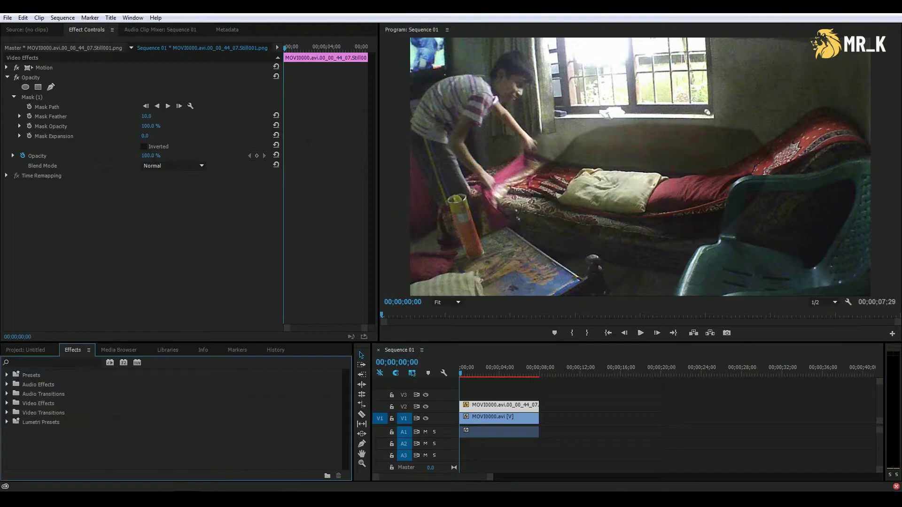
{"action": "left_click", "coordinate": [78, 363]}
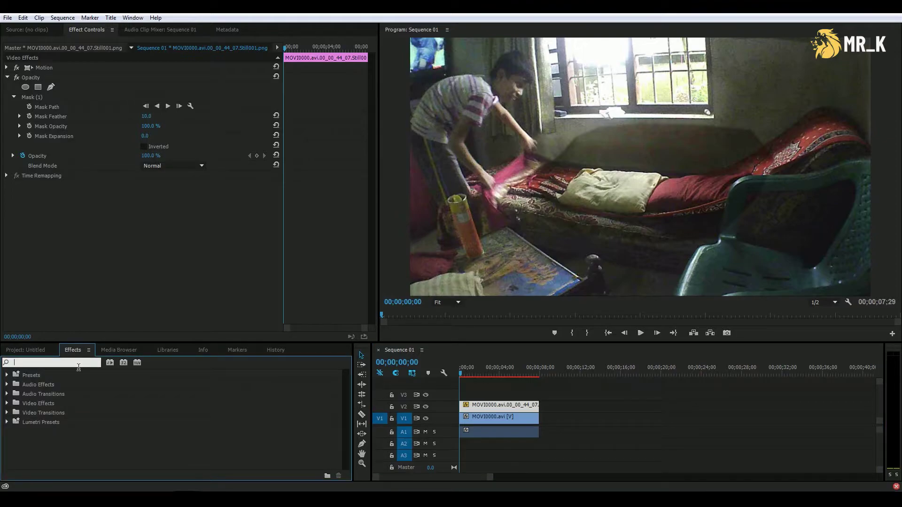
{"action": "type", "text": "lume"}
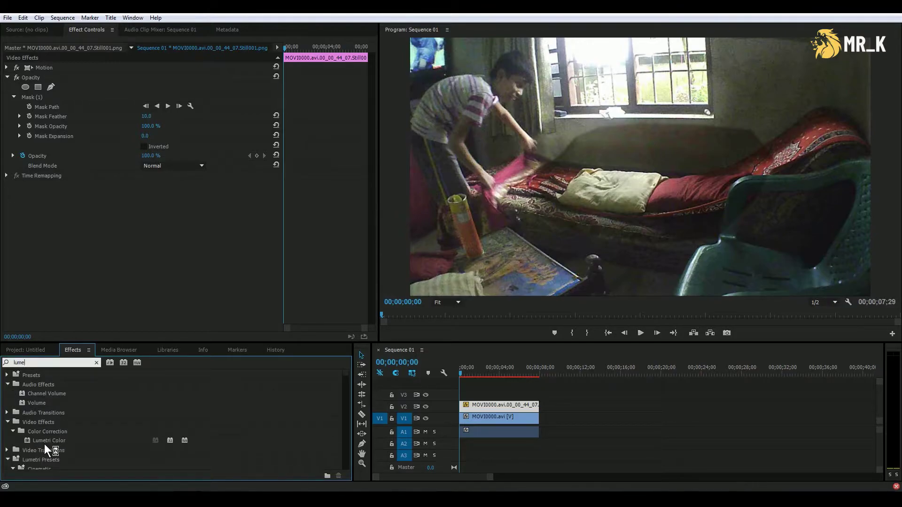
{"action": "left_click_drag", "start_coordinate": [44, 442], "coordinate": [494, 411]}
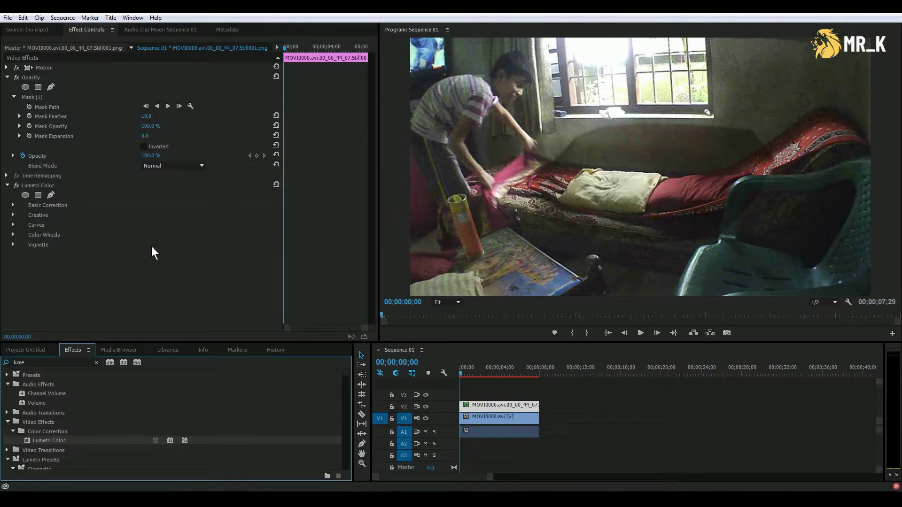
{"action": "left_click", "coordinate": [502, 408]}
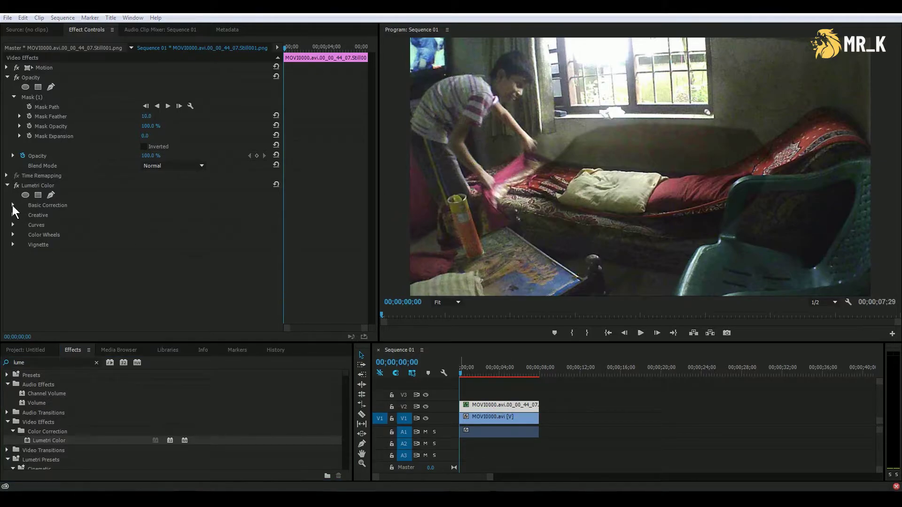
- Raise the still clip's Lumetri Color exposure to 0.7 to match the masked area with the footage beneath
{"action": "left_click", "coordinate": [13, 206]}
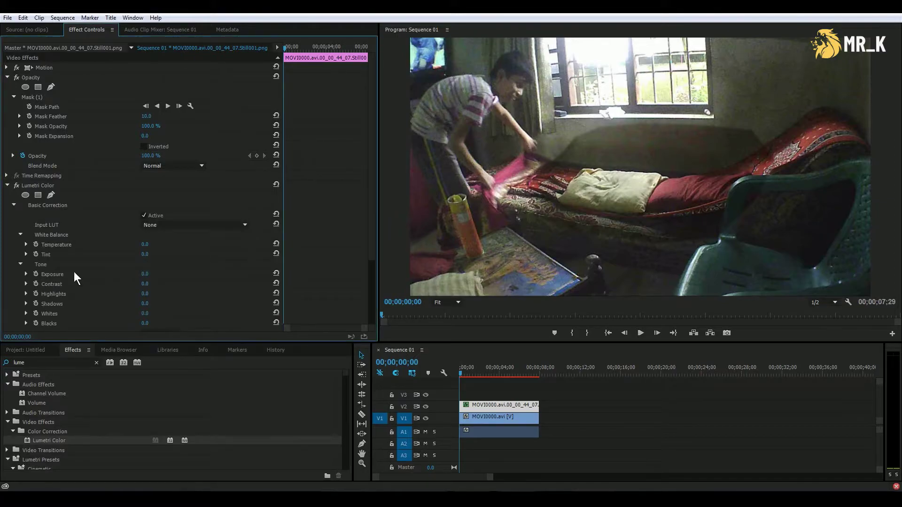
{"action": "left_click", "coordinate": [26, 274]}
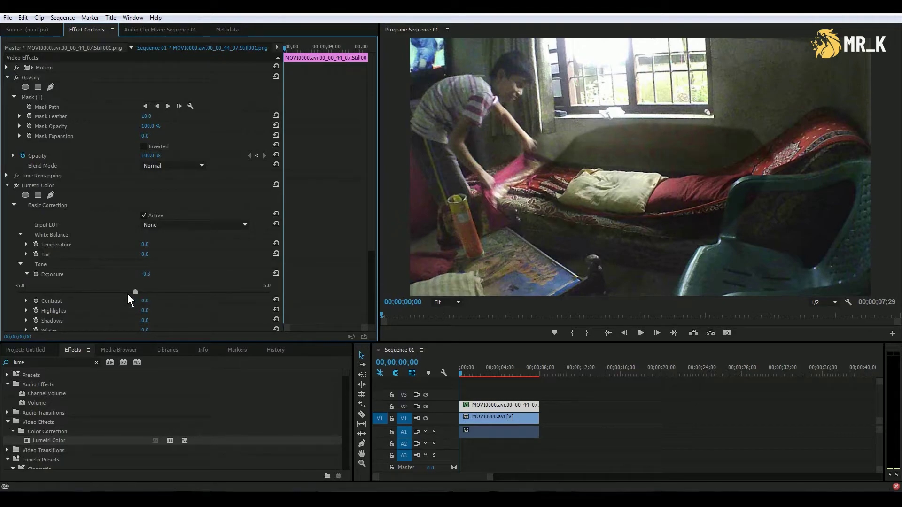
{"action": "left_click_drag", "start_coordinate": [99, 293], "coordinate": [154, 291]}
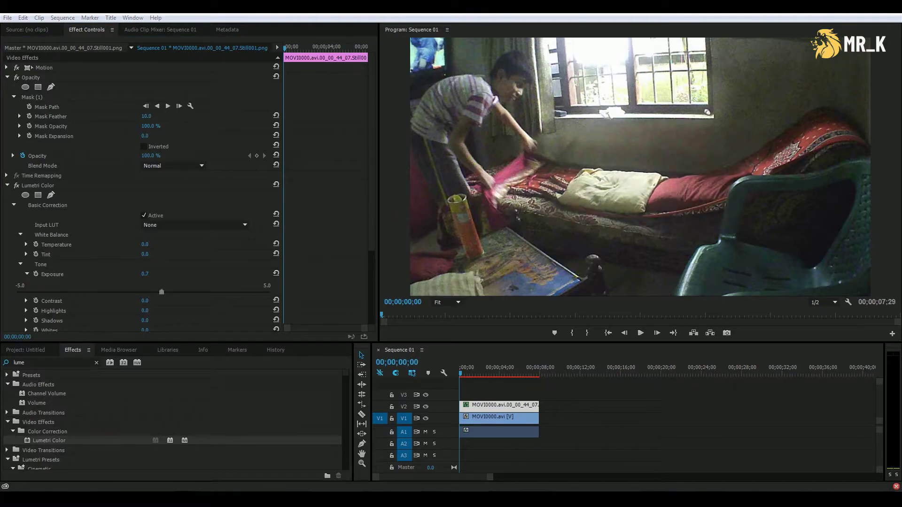
{"action": "left_click", "coordinate": [590, 408]}
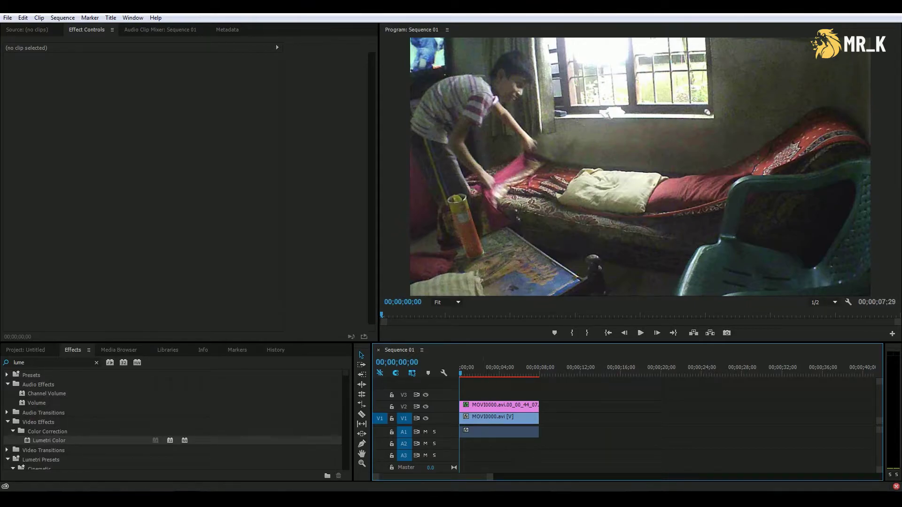
- Examine frame by frame where the moving boy and cloth enter the masked area, ending at 00;00;01;27
{"action": "key", "text": "space"}
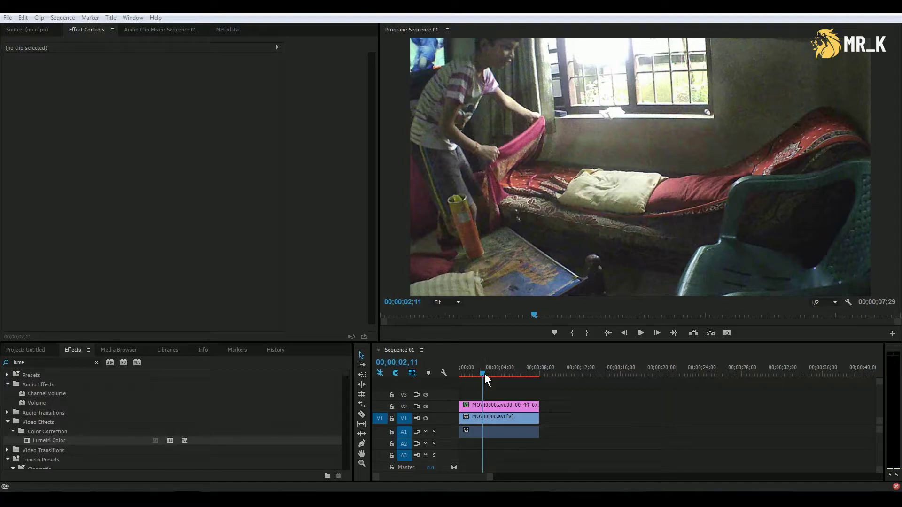
{"action": "left_click", "coordinate": [484, 373]}
{"action": "left_click", "coordinate": [487, 373]}
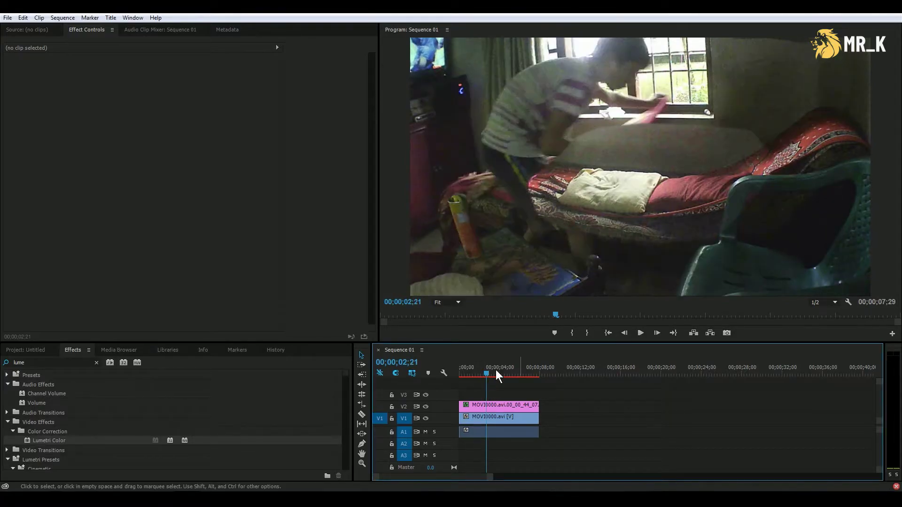
{"action": "key", "text": "j"}
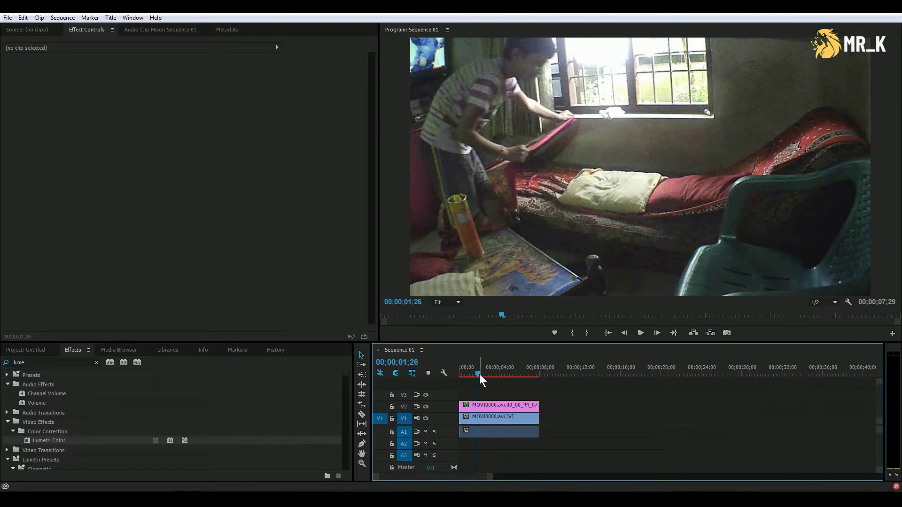
{"action": "left_click", "coordinate": [658, 334]}
{"action": "left_click", "coordinate": [658, 334]}
{"action": "left_click", "coordinate": [658, 334]}
{"action": "left_click", "coordinate": [658, 334]}
{"action": "left_click", "coordinate": [658, 335]}
{"action": "left_click", "coordinate": [658, 335]}
{"action": "left_click", "coordinate": [622, 332]}
{"action": "left_click", "coordinate": [623, 331]}
{"action": "left_click", "coordinate": [622, 332]}
{"action": "left_click", "coordinate": [623, 332]}
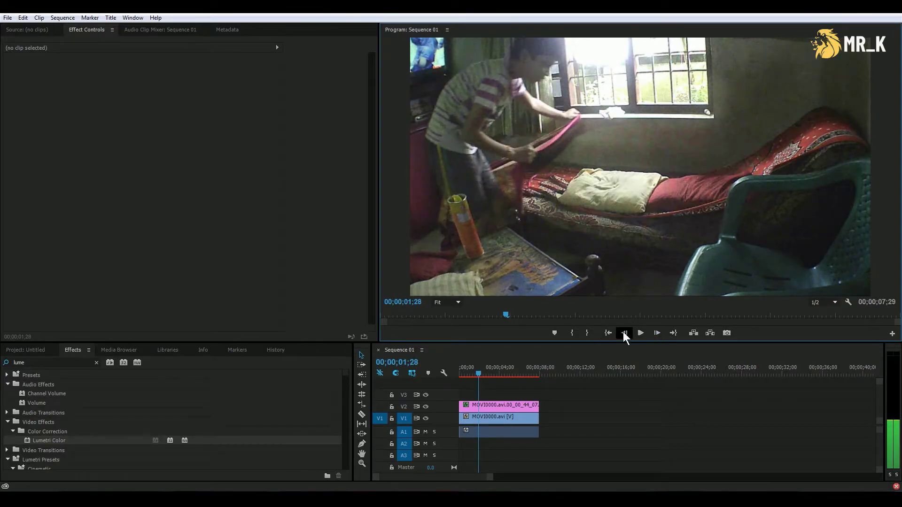
{"action": "left_click", "coordinate": [622, 334]}
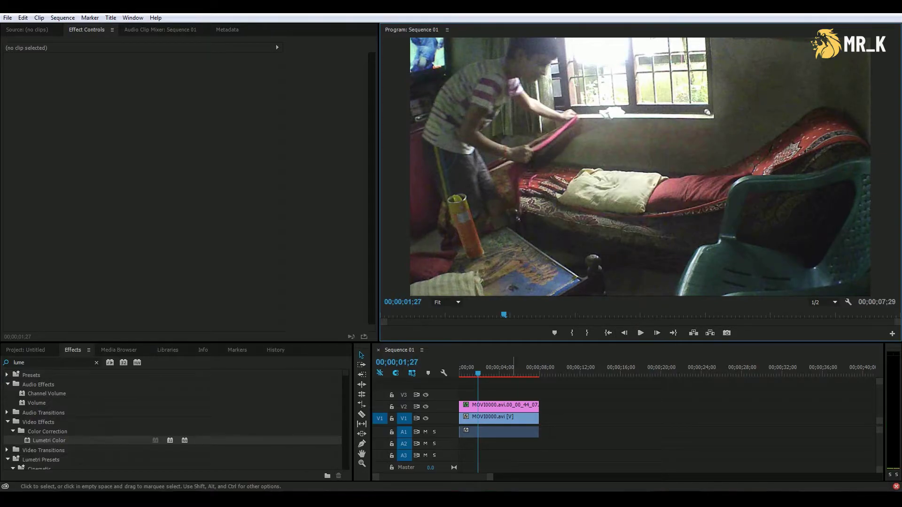
- Enable Mask Path keyframing for the still clip's opacity mask and scrub along the clip
{"action": "left_click", "coordinate": [520, 407]}
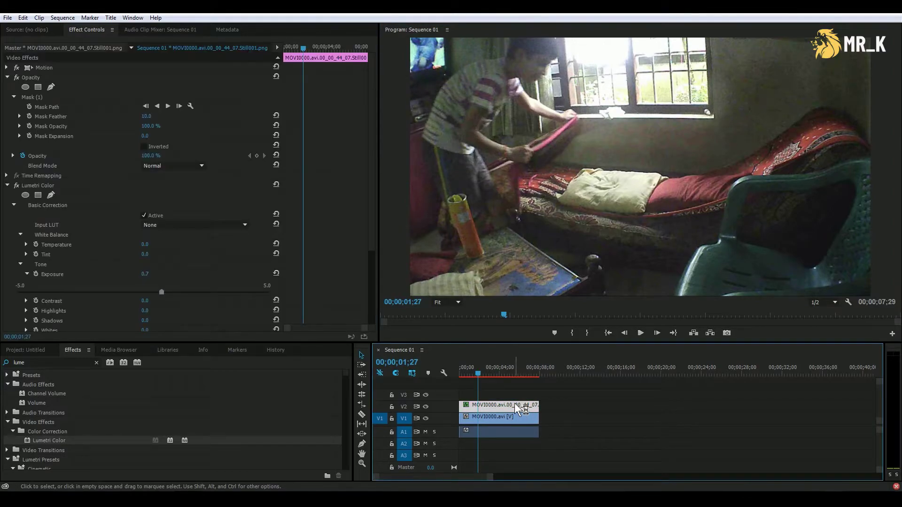
{"action": "left_click", "coordinate": [42, 97]}
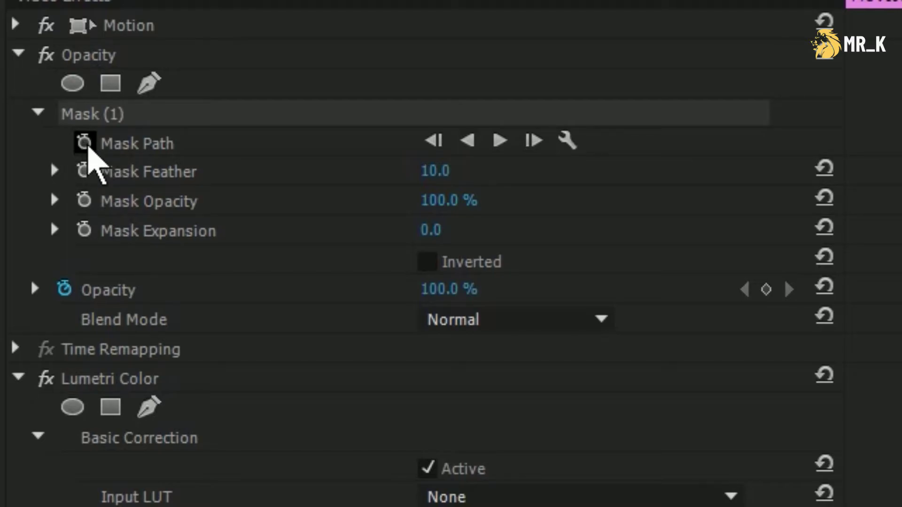
{"action": "left_click", "coordinate": [85, 143]}
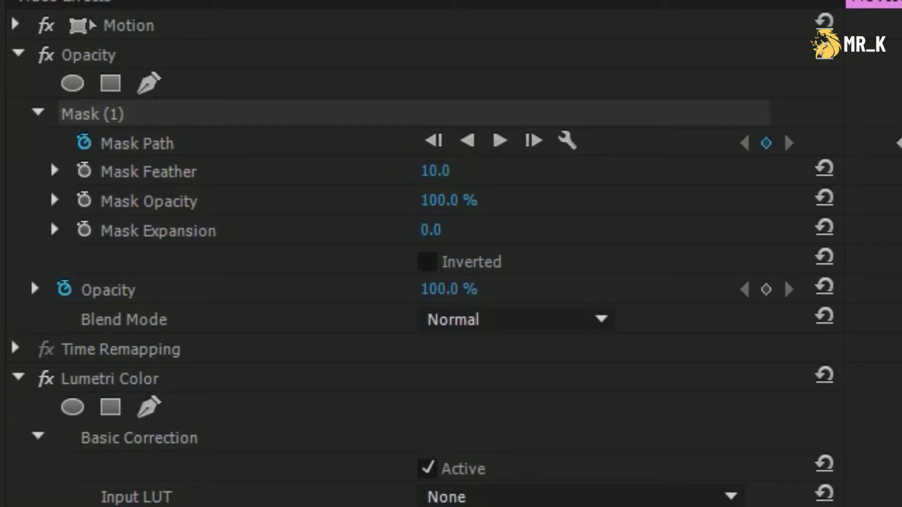
{"action": "left_click", "coordinate": [823, 3]}
{"action": "left_click", "coordinate": [880, 3]}
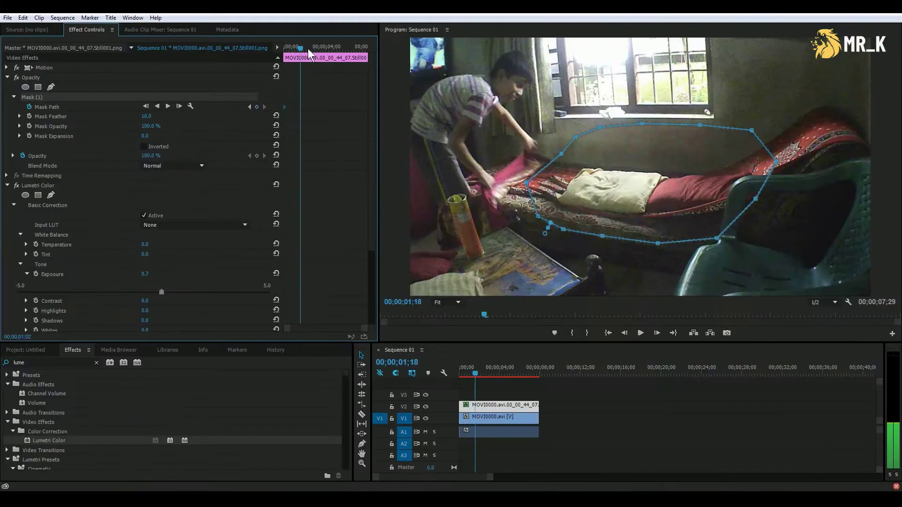
- Add a Mask Path keyframe to the still clip's opacity mask at 00;00;01;28, just before the cloth reaches the masked area
{"action": "left_click_drag", "start_coordinate": [308, 54], "coordinate": [300, 47]}
{"action": "left_click", "coordinate": [657, 333]}
{"action": "left_click", "coordinate": [657, 333]}
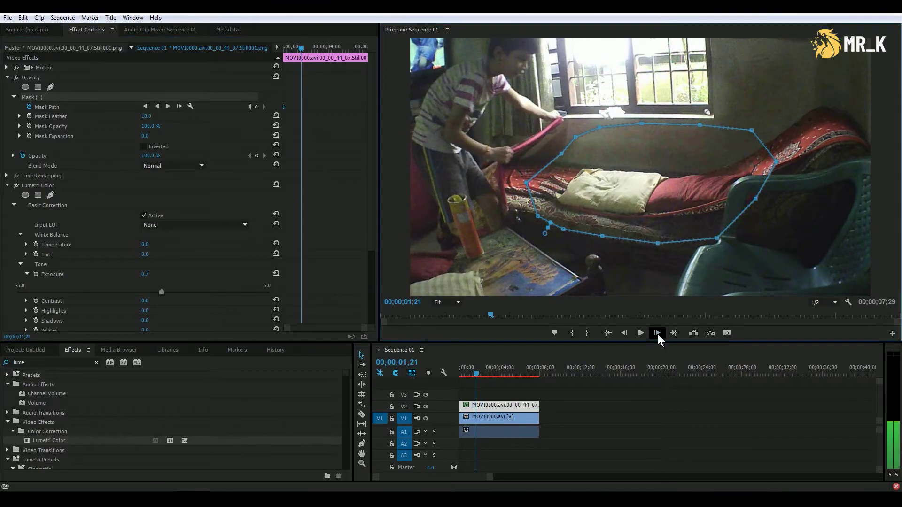
{"action": "left_click", "coordinate": [656, 332]}
{"action": "left_click", "coordinate": [657, 333]}
{"action": "left_click", "coordinate": [656, 333]}
{"action": "left_click", "coordinate": [656, 332]}
{"action": "left_click", "coordinate": [657, 333]}
{"action": "left_click", "coordinate": [656, 332]}
{"action": "left_click", "coordinate": [625, 333]}
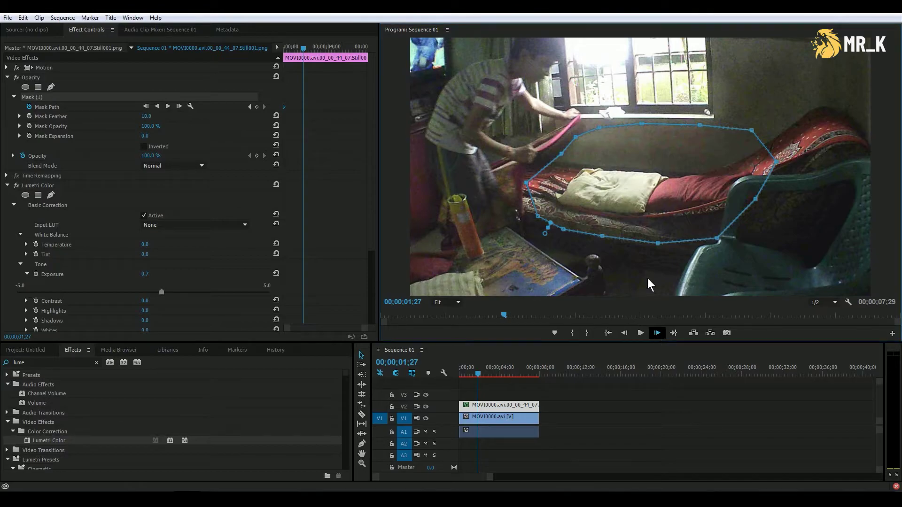
{"action": "left_click", "coordinate": [258, 107]}
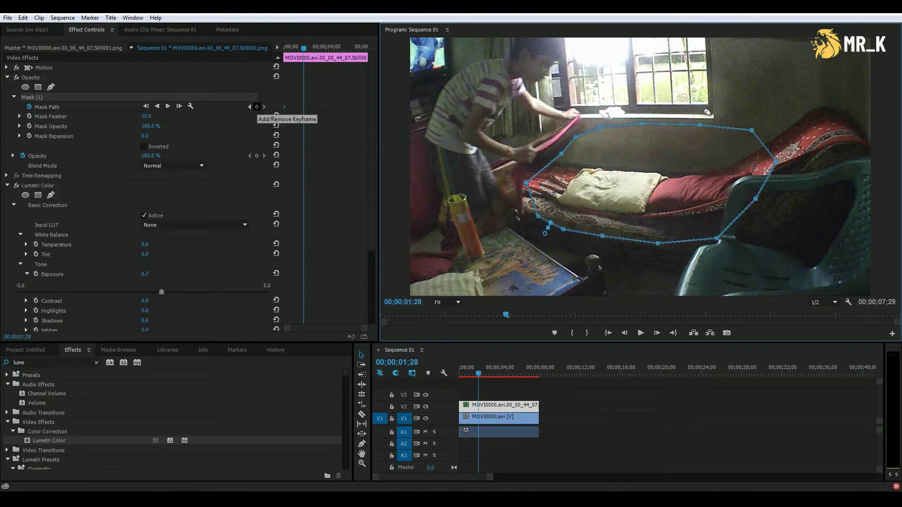
{"action": "left_click", "coordinate": [257, 107]}
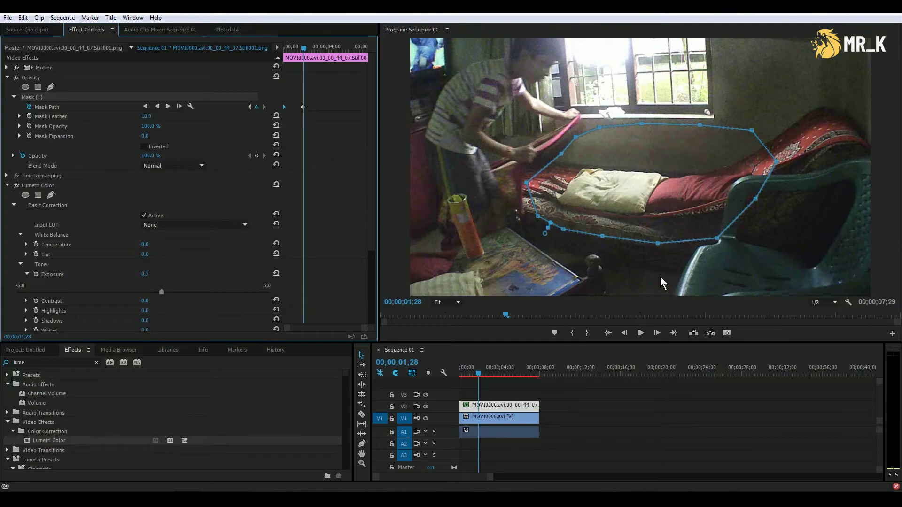
- Adjust the mask's leftmost point at 00;00;02;00 to follow the edge of the boy's cloth over the bed
{"action": "left_click", "coordinate": [657, 334]}
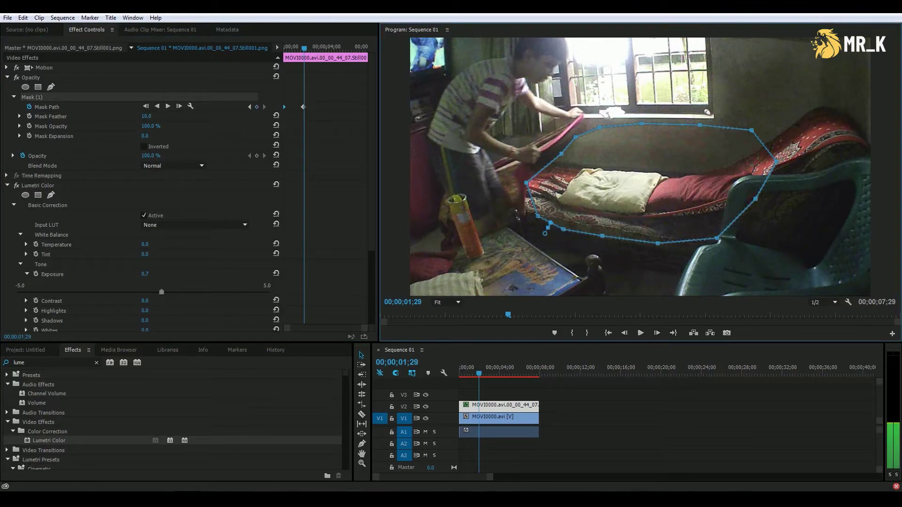
{"action": "left_click_drag", "start_coordinate": [530, 184], "coordinate": [533, 184]}
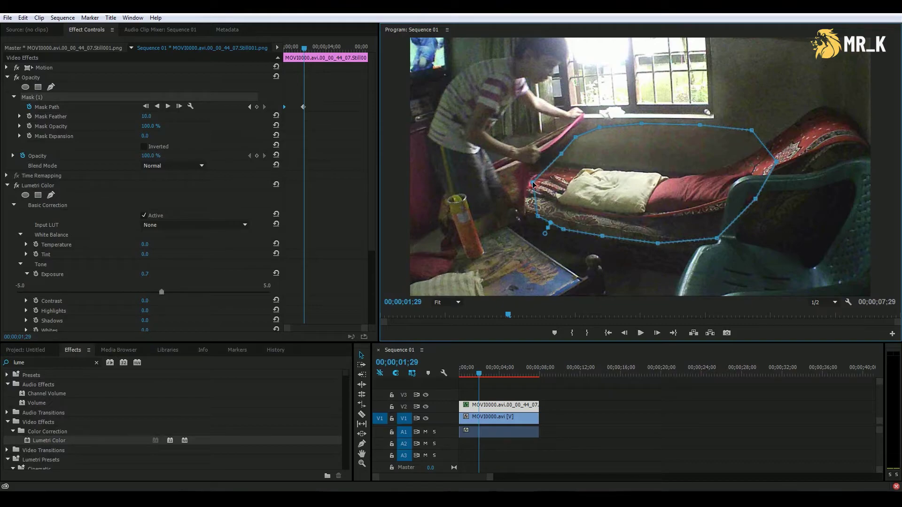
{"action": "key", "text": "ctrl+z"}
{"action": "key", "text": "Right"}
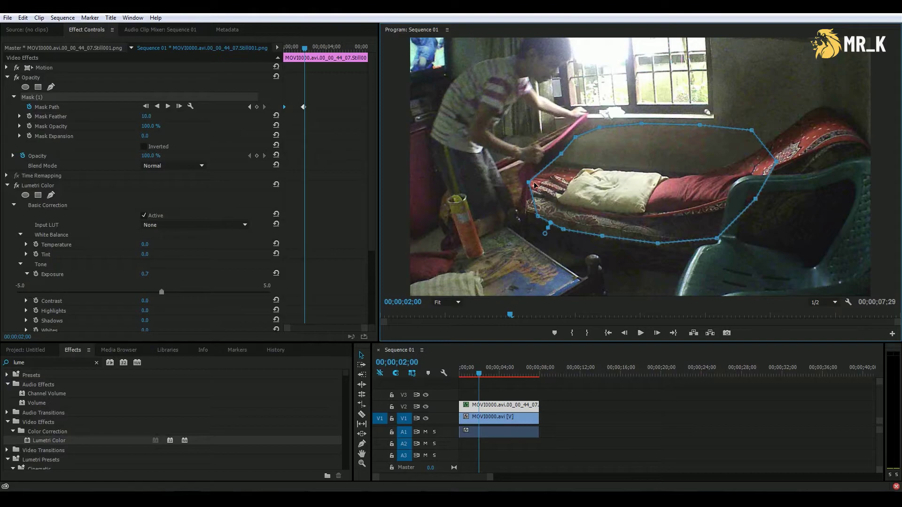
{"action": "left_click_drag", "start_coordinate": [530, 183], "coordinate": [530, 185]}
{"action": "left_click_drag", "start_coordinate": [529, 183], "coordinate": [528, 185]}
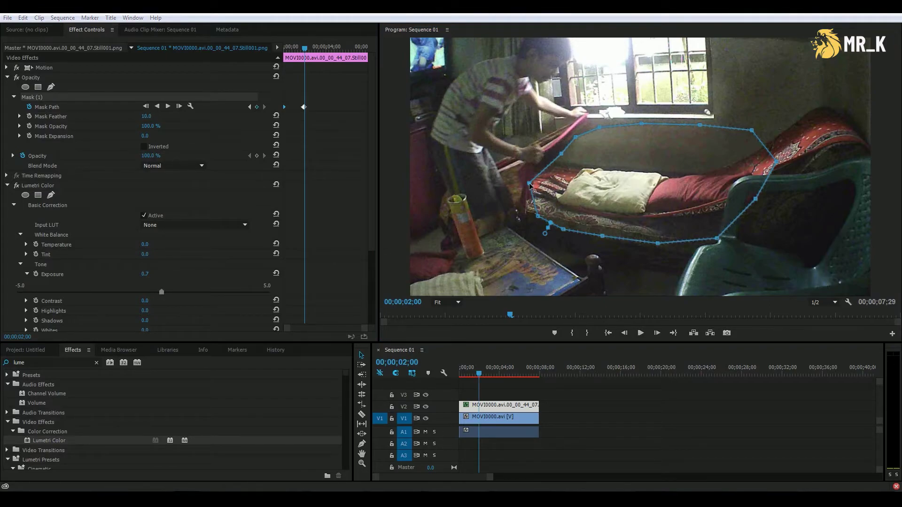
{"action": "left_click_drag", "start_coordinate": [531, 183], "coordinate": [529, 185]}
{"action": "left_click", "coordinate": [562, 153]}
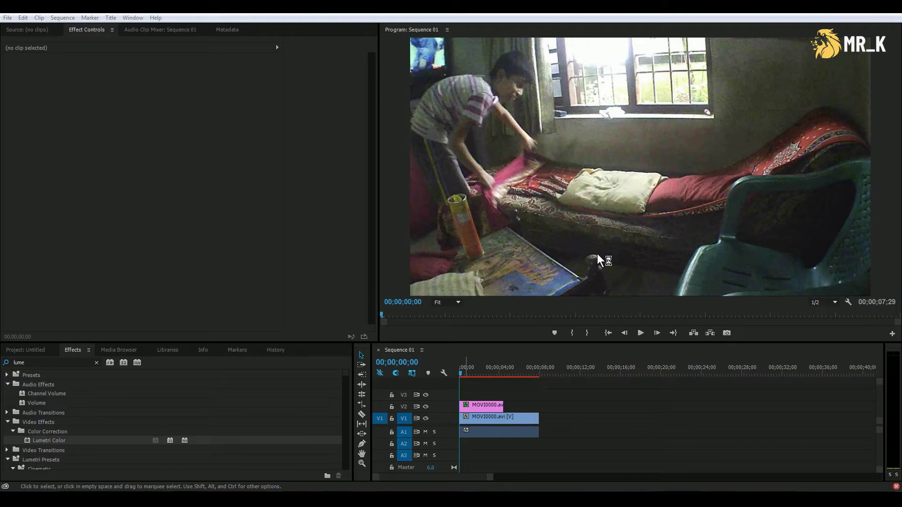
- Examine the still clip's Mask Path and Exposure keyframes and play the masked section through to 00;00;03;09
{"action": "left_click", "coordinate": [489, 404]}
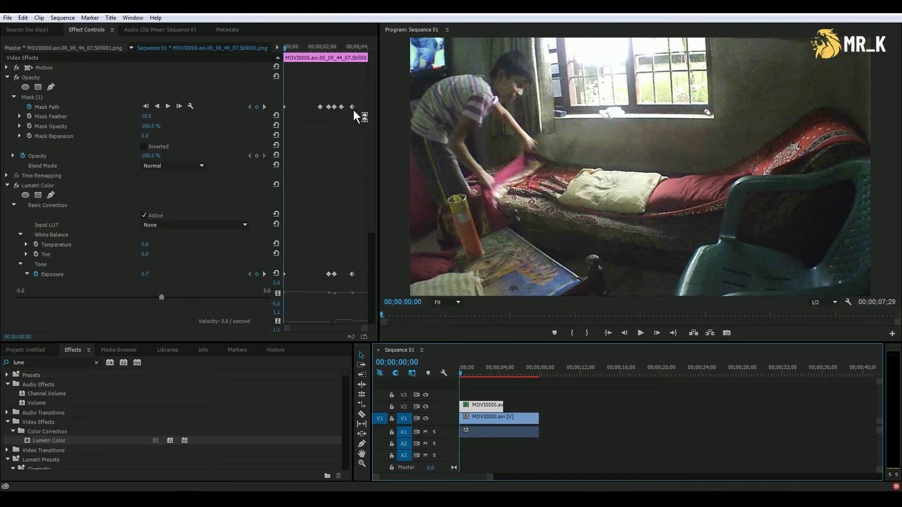
{"action": "left_click", "coordinate": [383, 314]}
{"action": "key", "text": "space"}
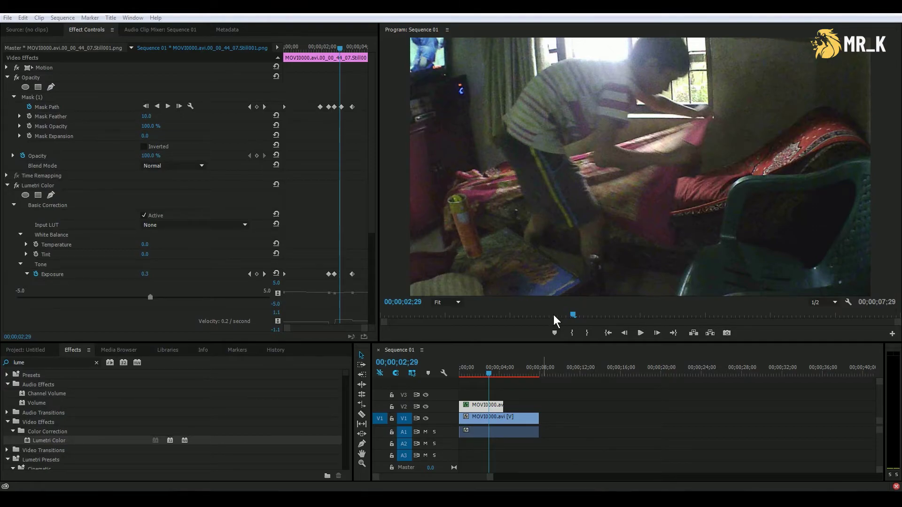
{"action": "left_click_drag", "start_coordinate": [572, 315], "coordinate": [594, 309]}
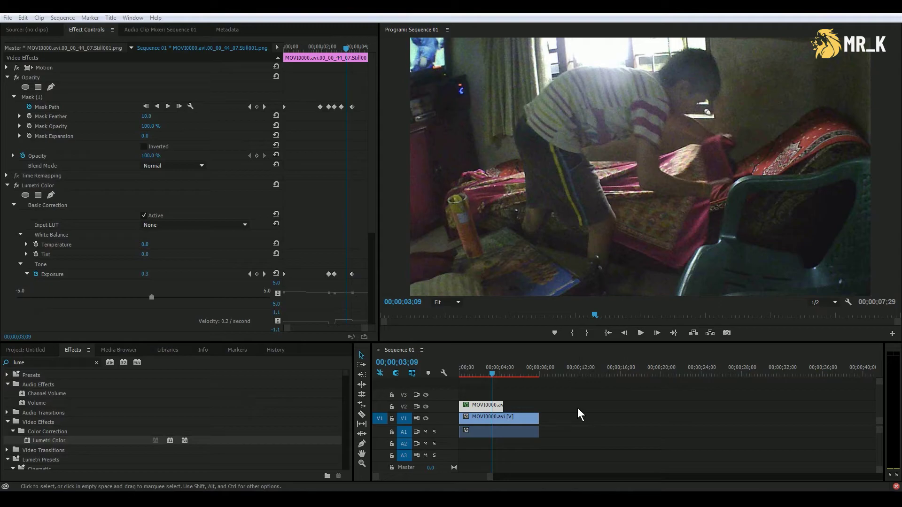
- Scrub the sequence to 00;00;06;27 and return to its start to review the finished effect
{"action": "left_click", "coordinate": [516, 379]}
{"action": "left_click_drag", "start_coordinate": [492, 373], "coordinate": [529, 373]}
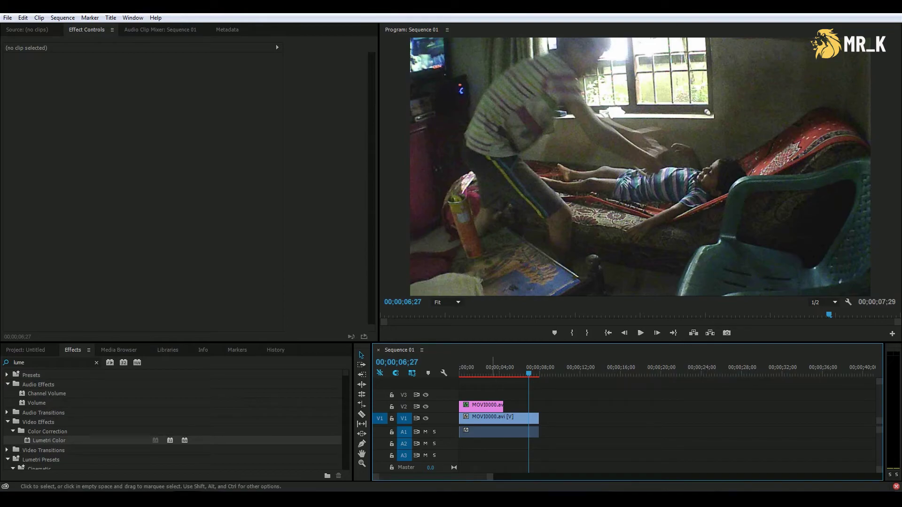
{"action": "left_click_drag", "start_coordinate": [467, 375], "coordinate": [445, 374]}
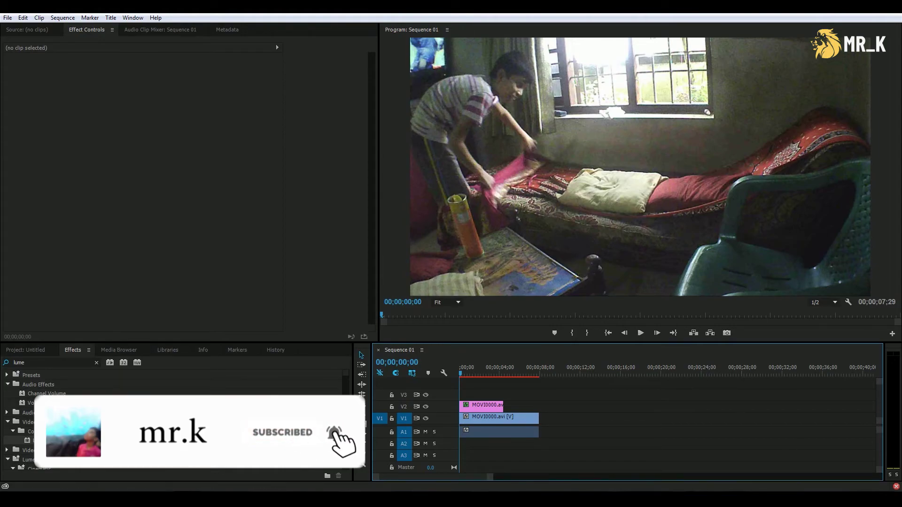
{"action": "left_click", "coordinate": [680, 421]}
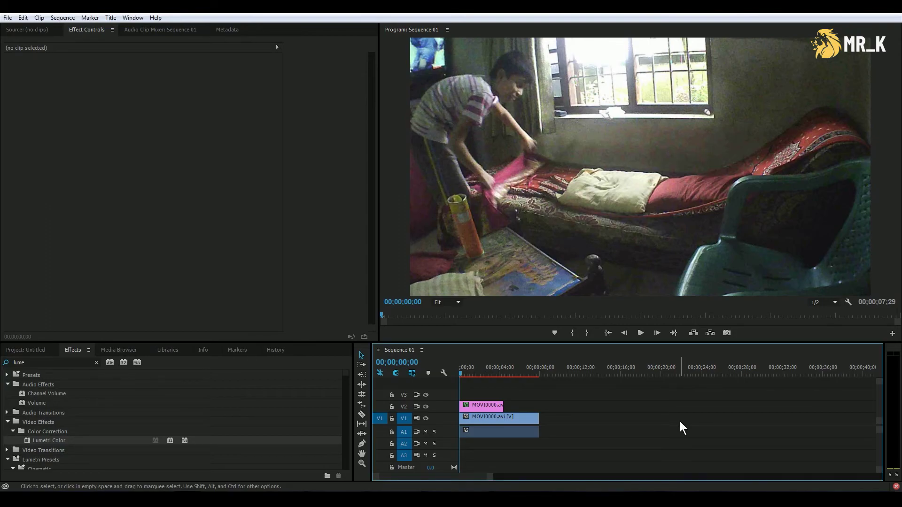